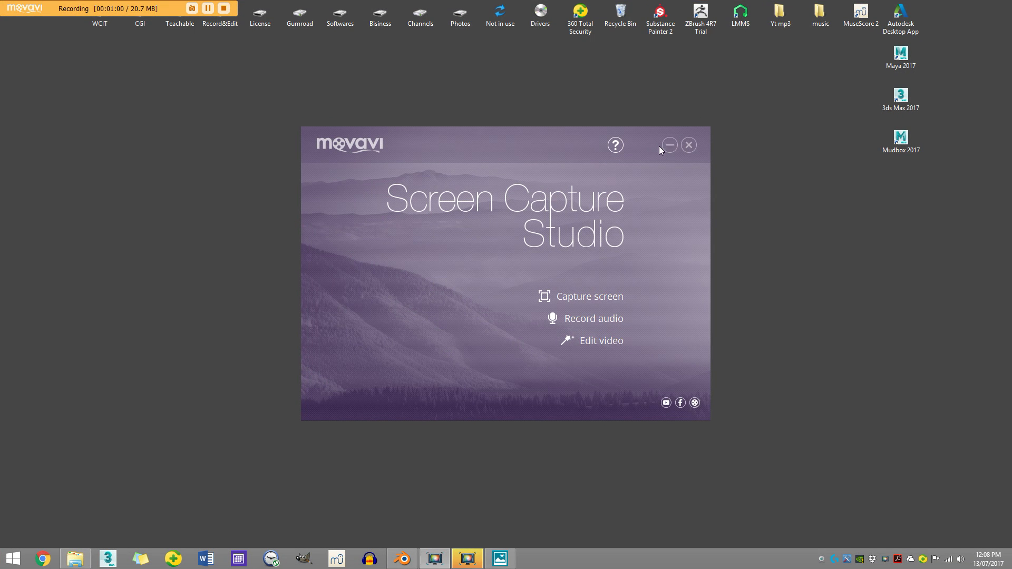
# Step: Minimize the Movavi Screen Capture Studio window so only the desktop shows
pyautogui.click(668, 145)
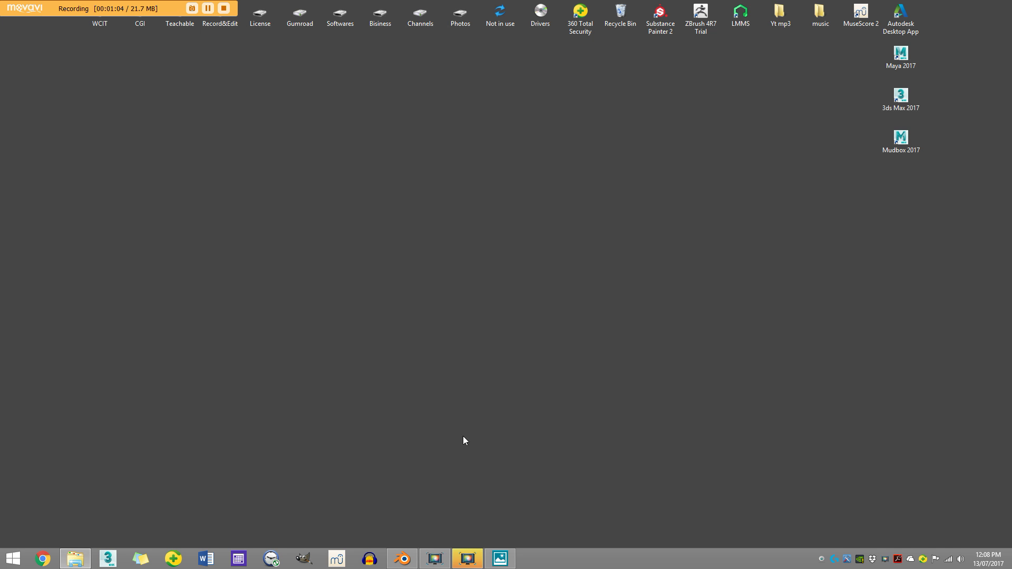
# Step: Bring back Blender's cracked-egg camera view and show the Cycles render settings (640 × 720 px)
pyautogui.click(402, 558)
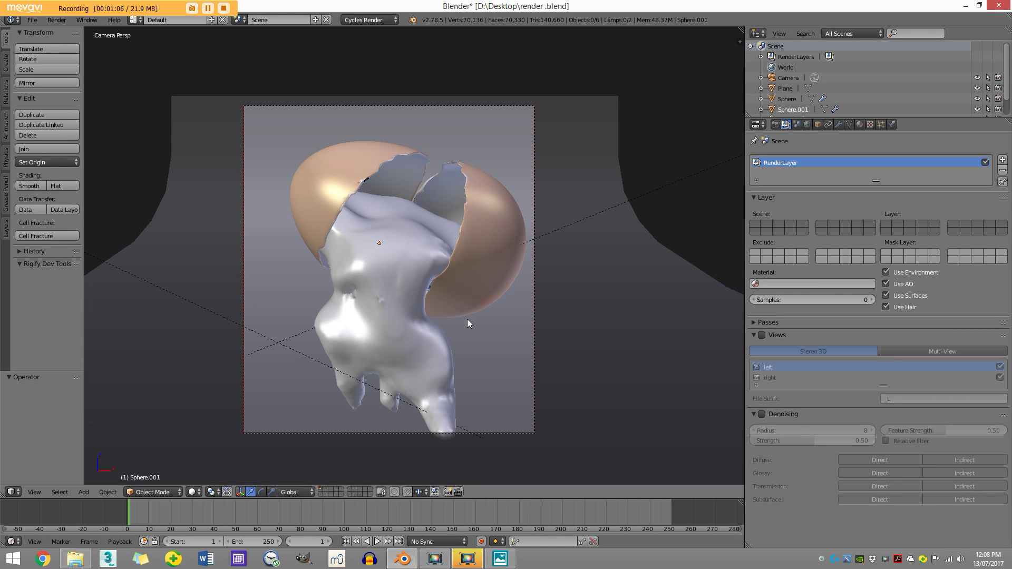
pyautogui.scroll(-1, 284, 261)
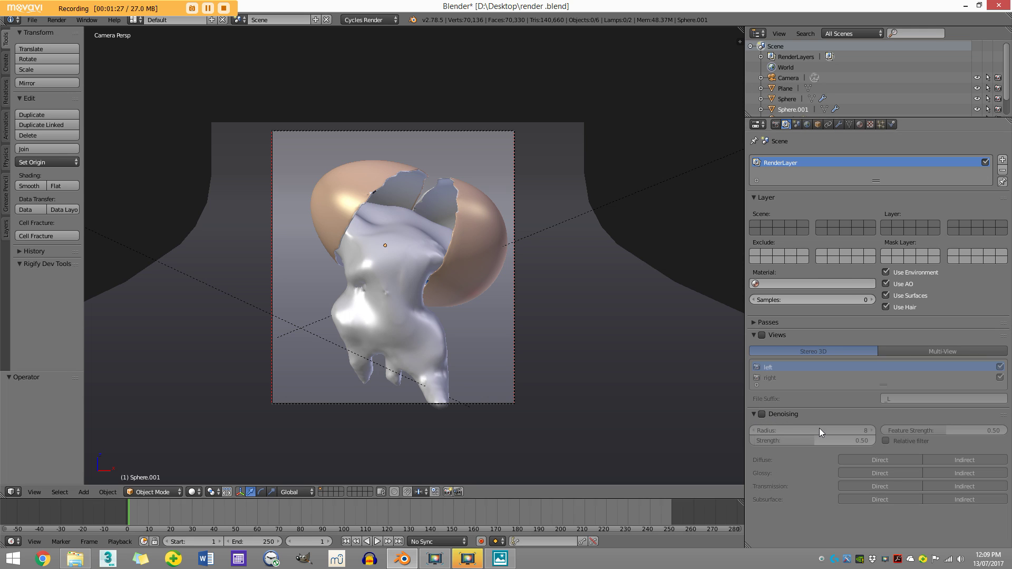
pyautogui.click(776, 125)
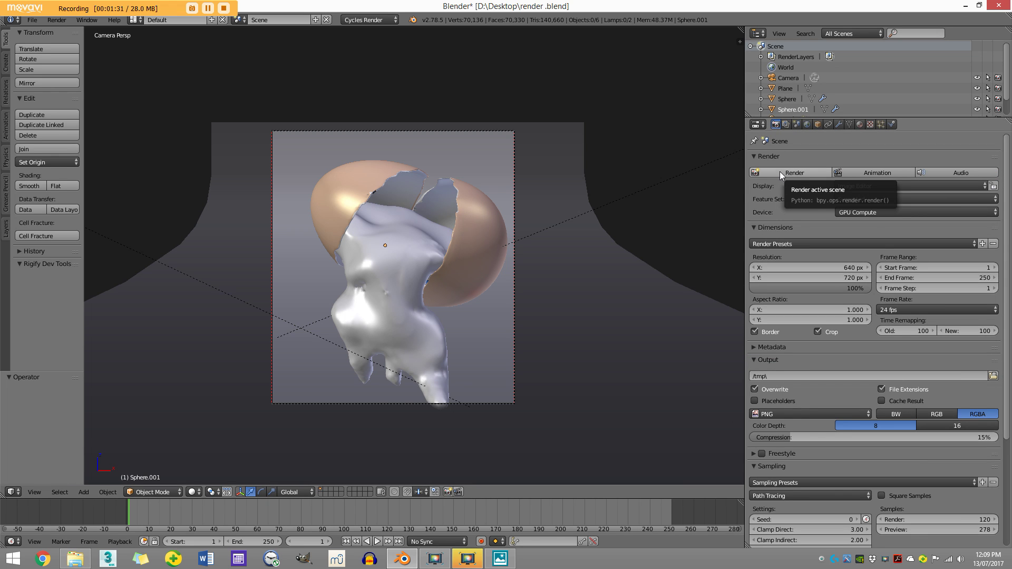
# Step: Render the cracked egg and check the grainy result's pixels and 120-sample settings
pyautogui.click(780, 172)
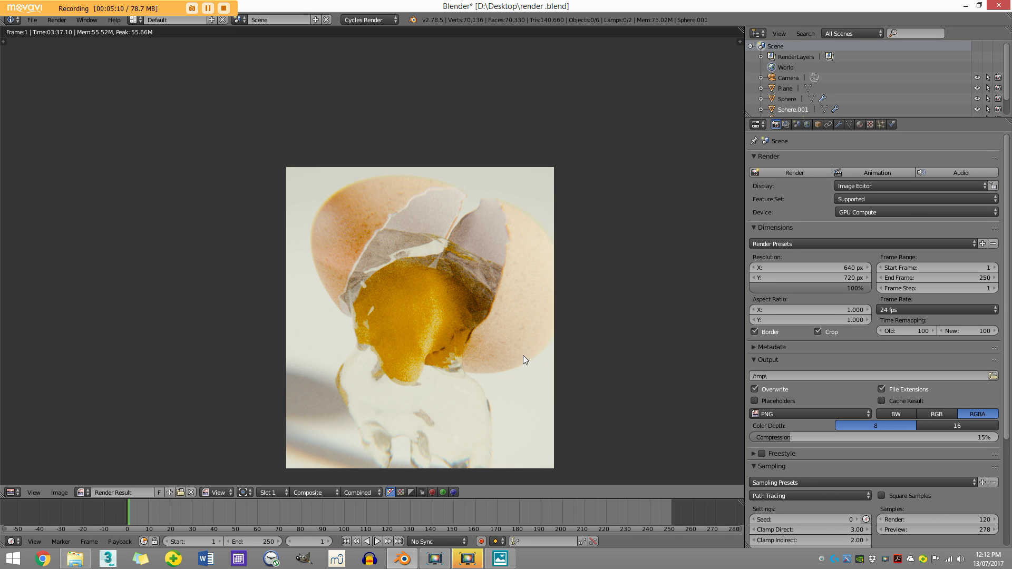
pyautogui.moveTo(441, 262); pyautogui.dragTo(474, 284)
pyautogui.scroll(-2, 916, 409)
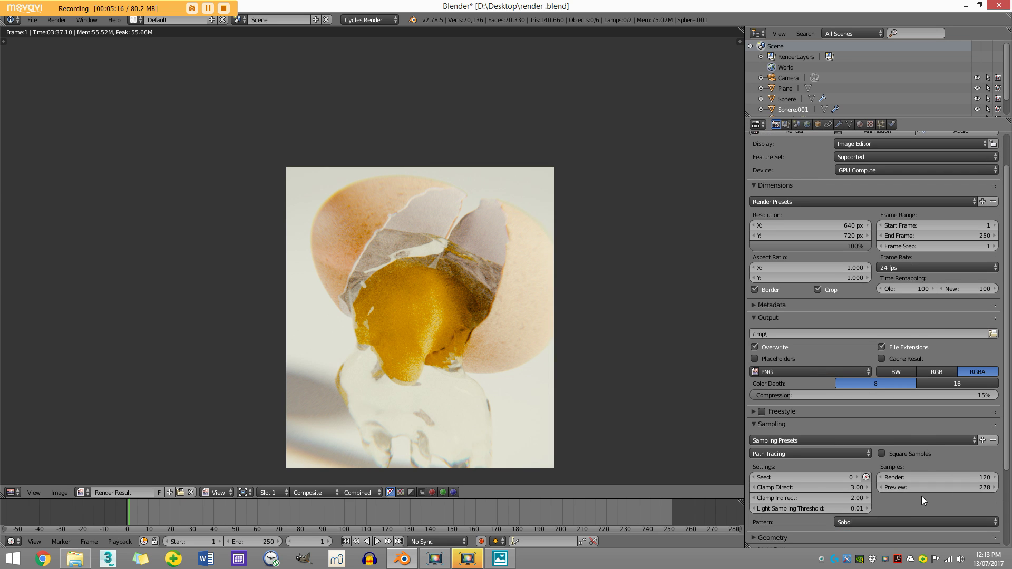
pyautogui.scroll(-4, 852, 466)
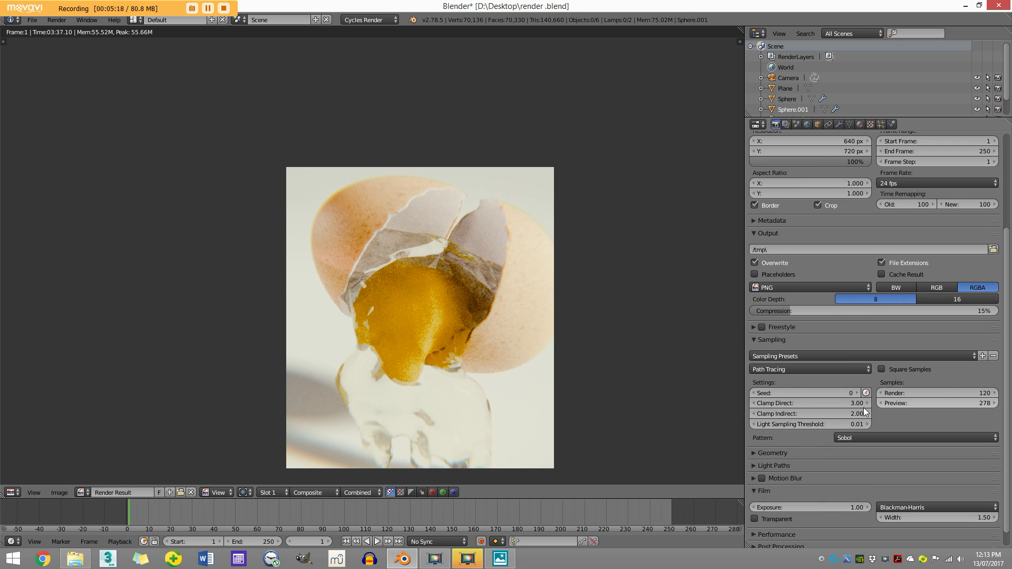
pyautogui.scroll(-1, 848, 442)
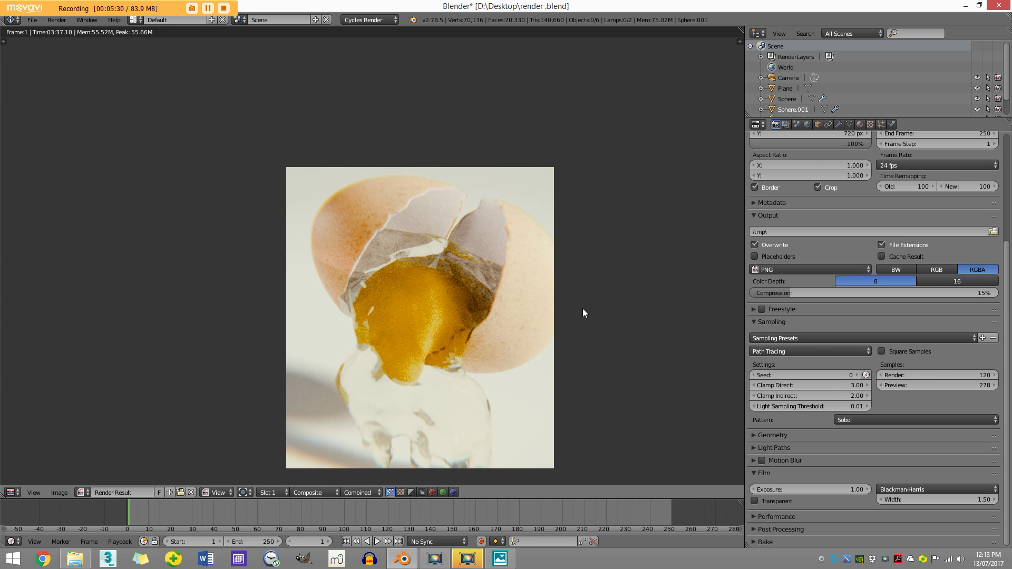
# Step: Switch the Image Editor to empty Slot 2 and tick Denoising on the render layer
pyautogui.click(272, 492)
pyautogui.click(259, 469)
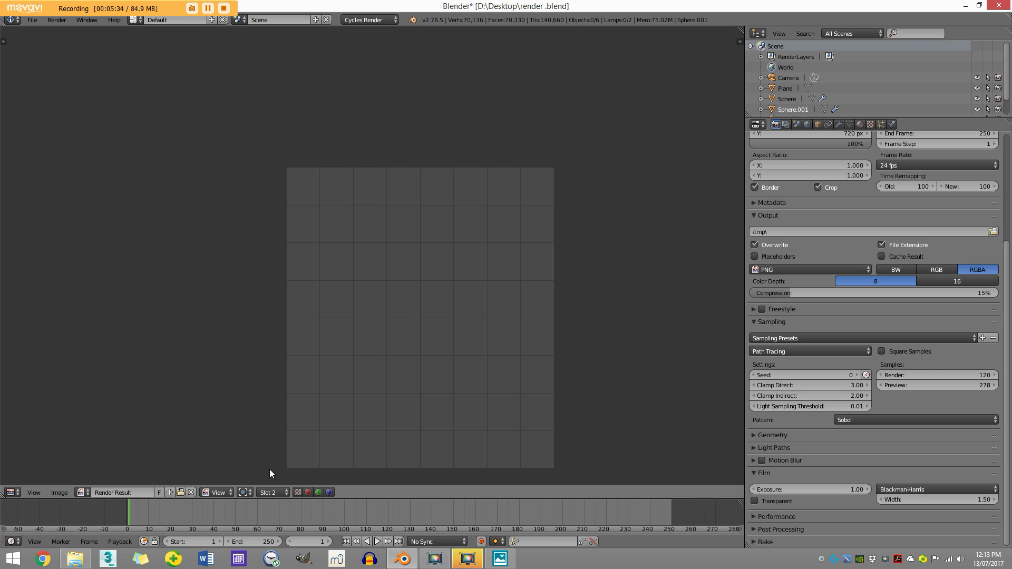
pyautogui.click(785, 123)
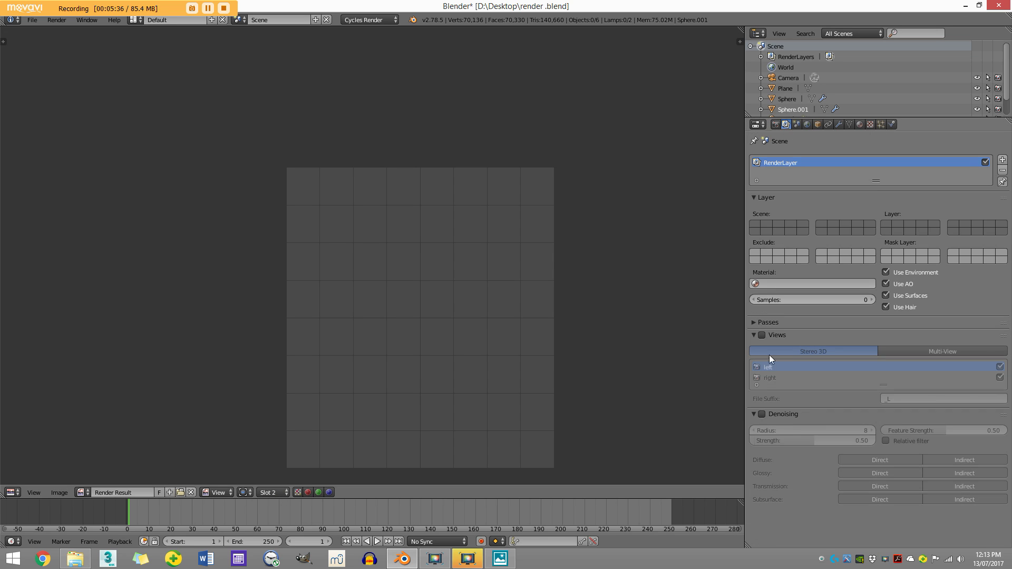
pyautogui.click(761, 415)
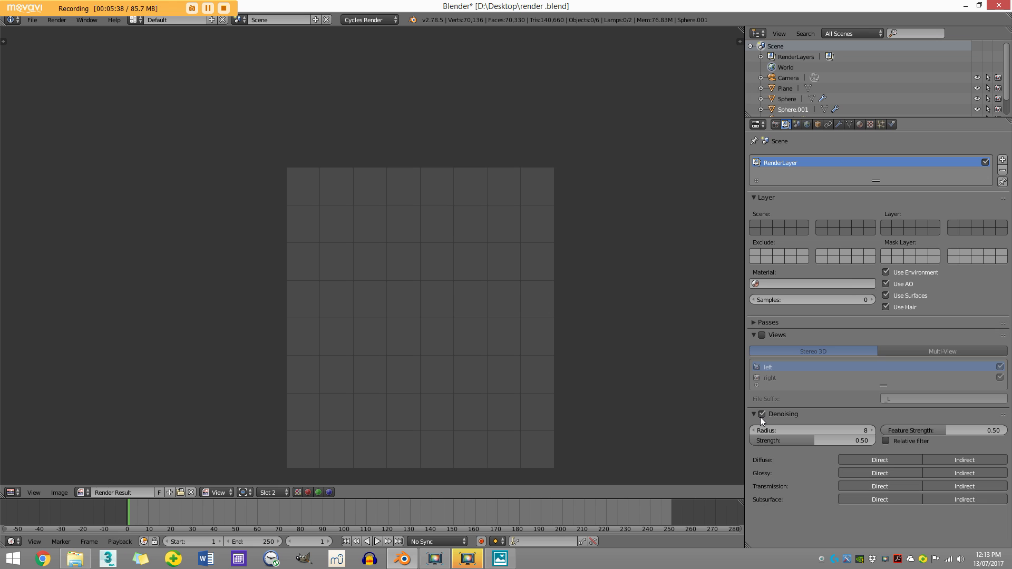
pyautogui.click(775, 124)
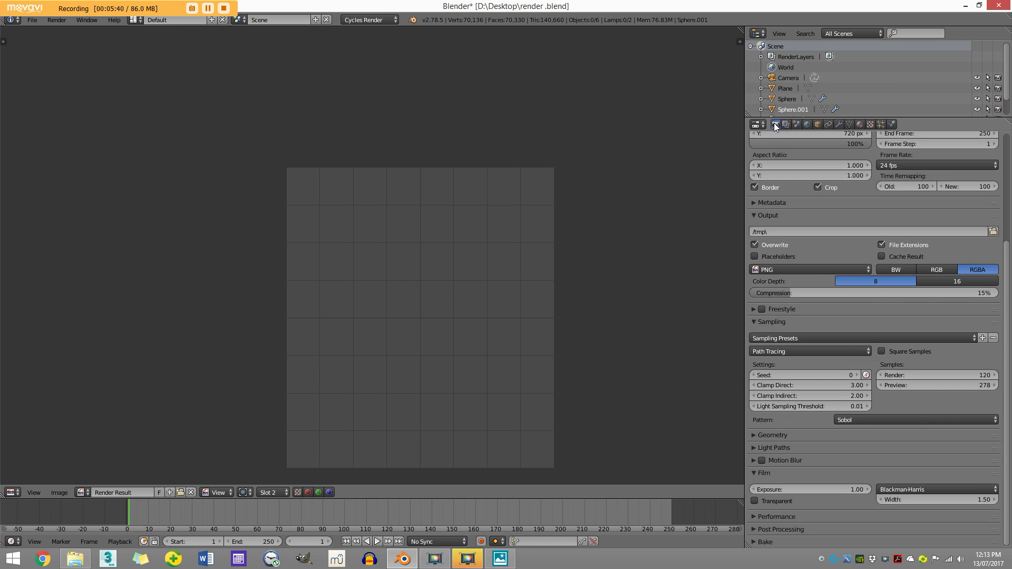
pyautogui.scroll(6, 784, 158)
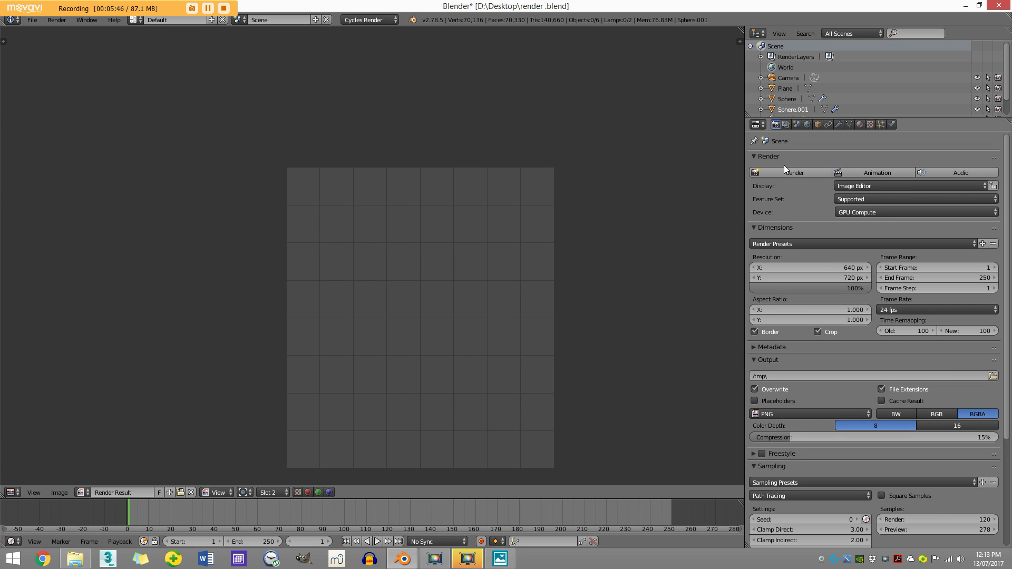
# Step: Start the denoised Cycles render into Slot 2 and enlarge it as the first tiles appear
pyautogui.click(784, 169)
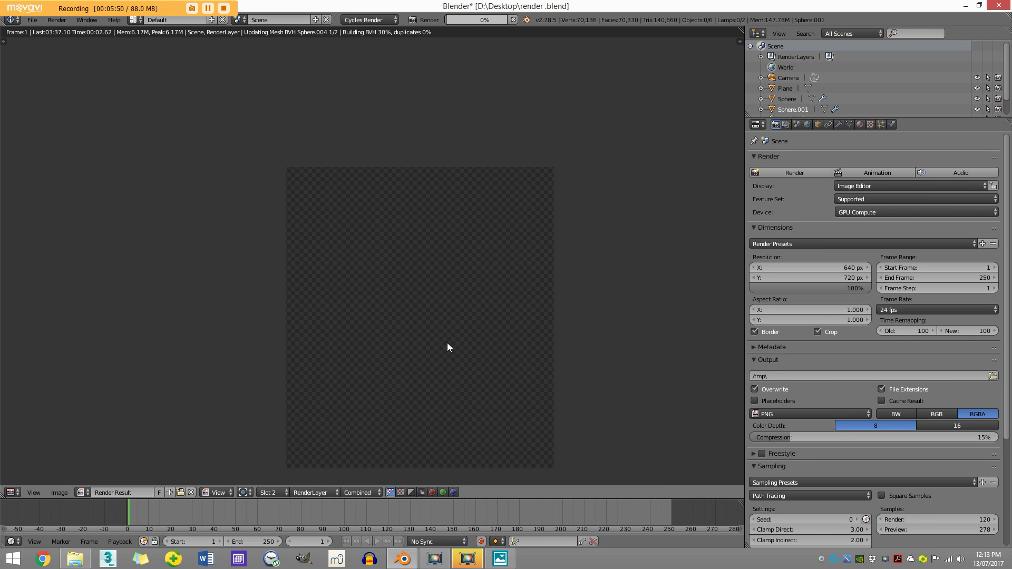
pyautogui.scroll(2, 452, 325)
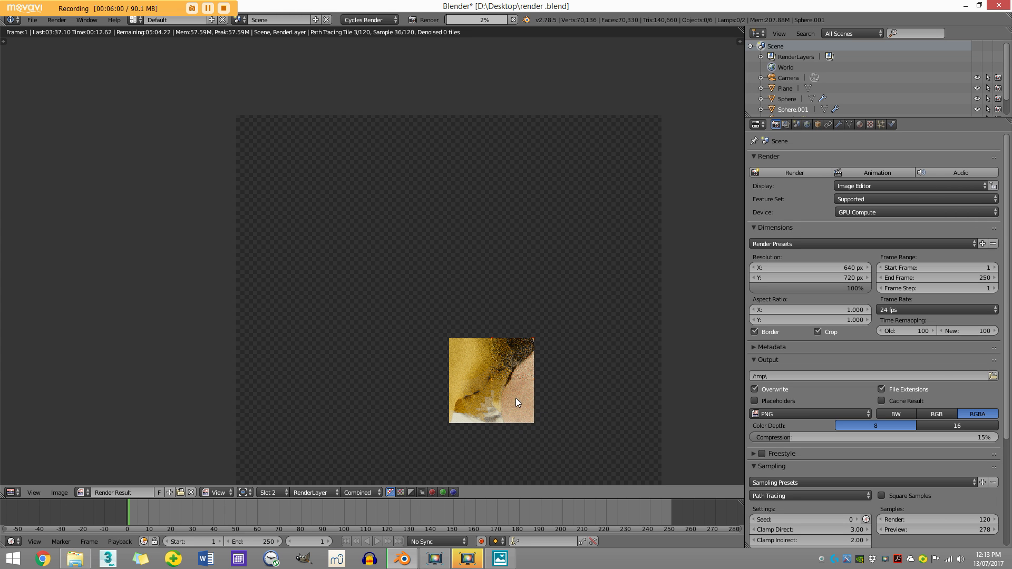
pyautogui.click(500, 381)
pyautogui.scroll(2, 500, 404)
pyautogui.click(546, 388)
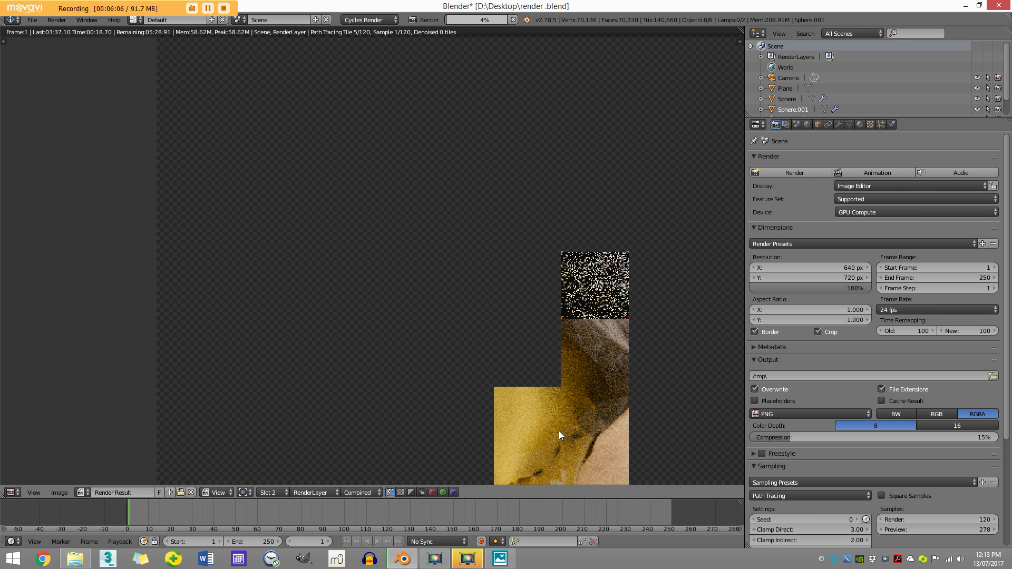
pyautogui.scroll(-1, 572, 441)
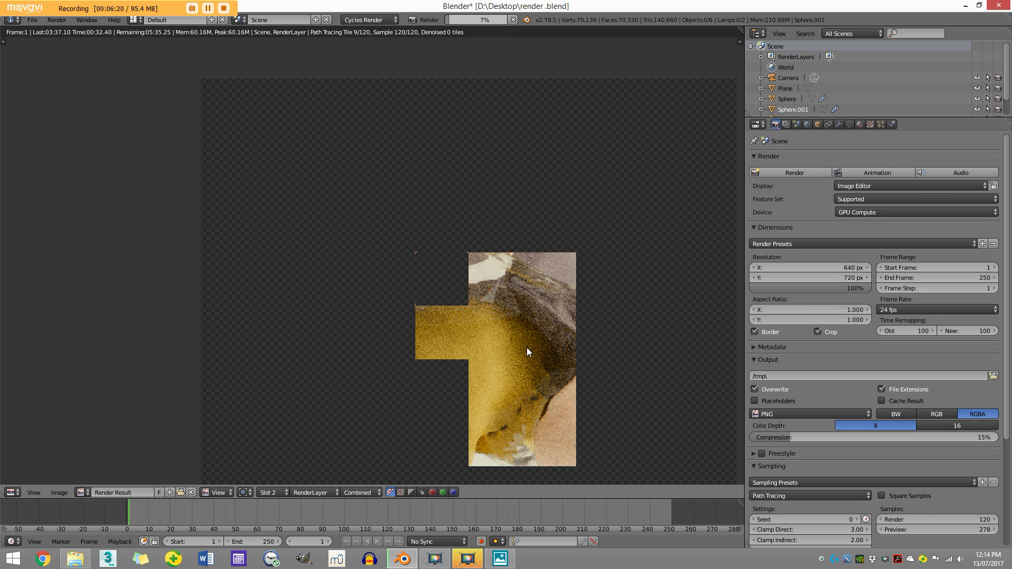
pyautogui.scroll(-2, 517, 378)
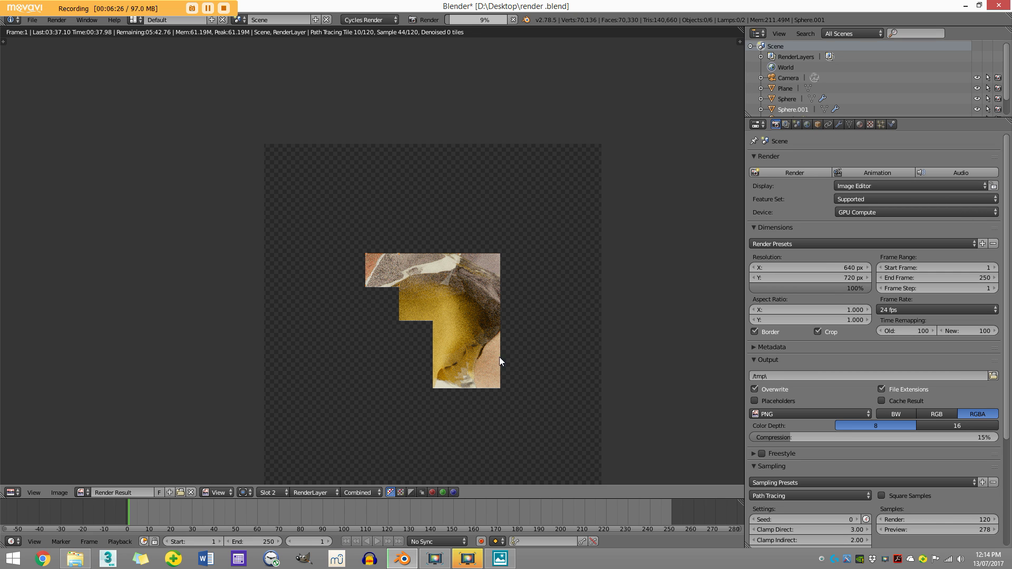
# Step: Check the enabled Denoising panel and sample pixel values on the smooth finishing tiles
pyautogui.click(786, 124)
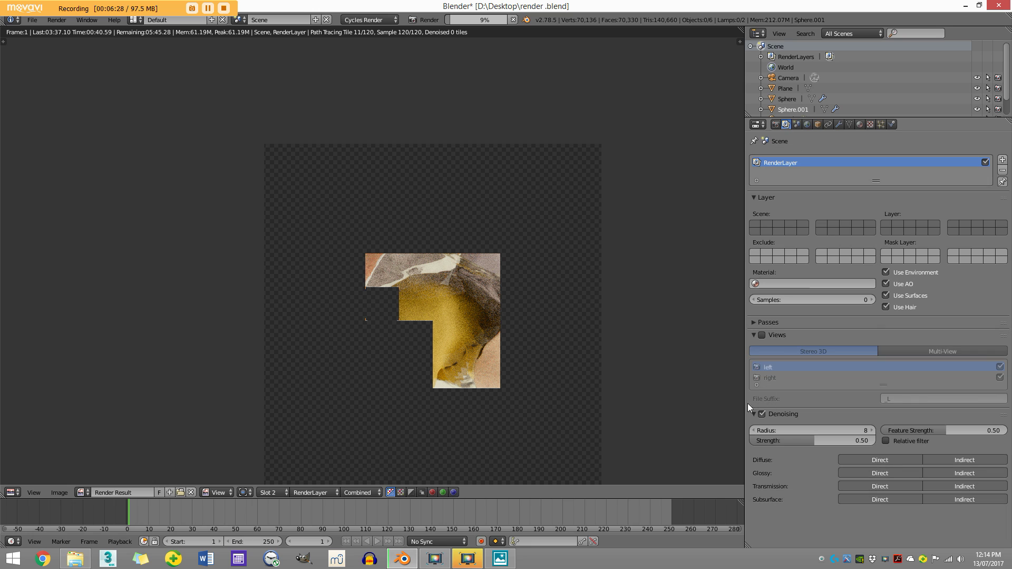
pyautogui.click(508, 350)
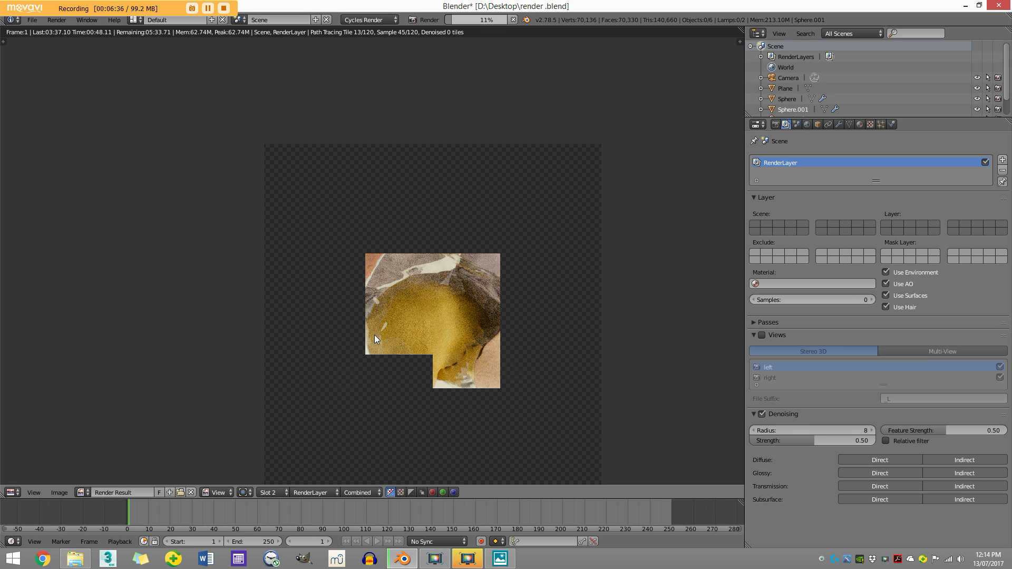
pyautogui.scroll(3, 540, 371)
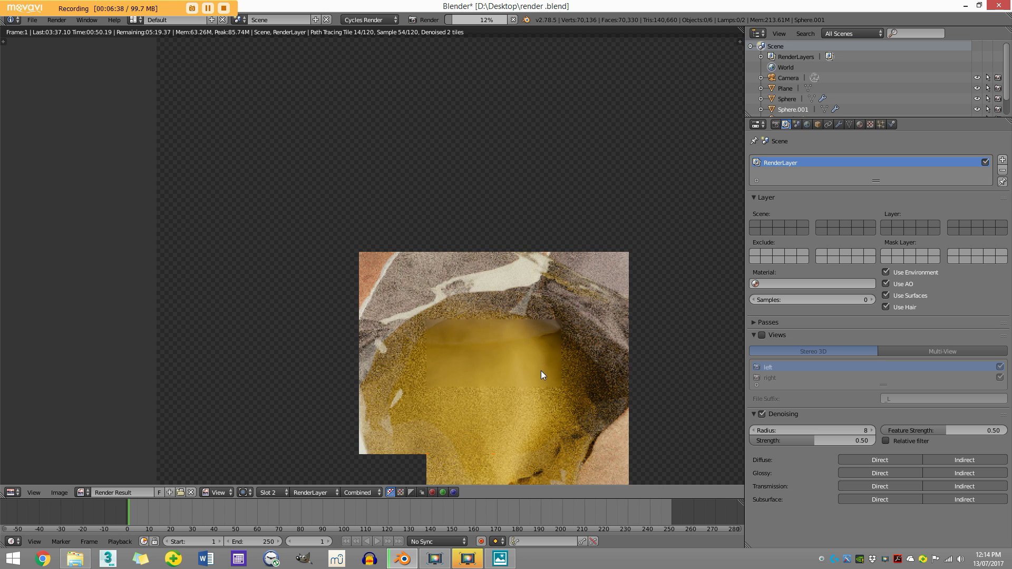
pyautogui.scroll(2, 529, 387)
pyautogui.scroll(-2, 511, 359)
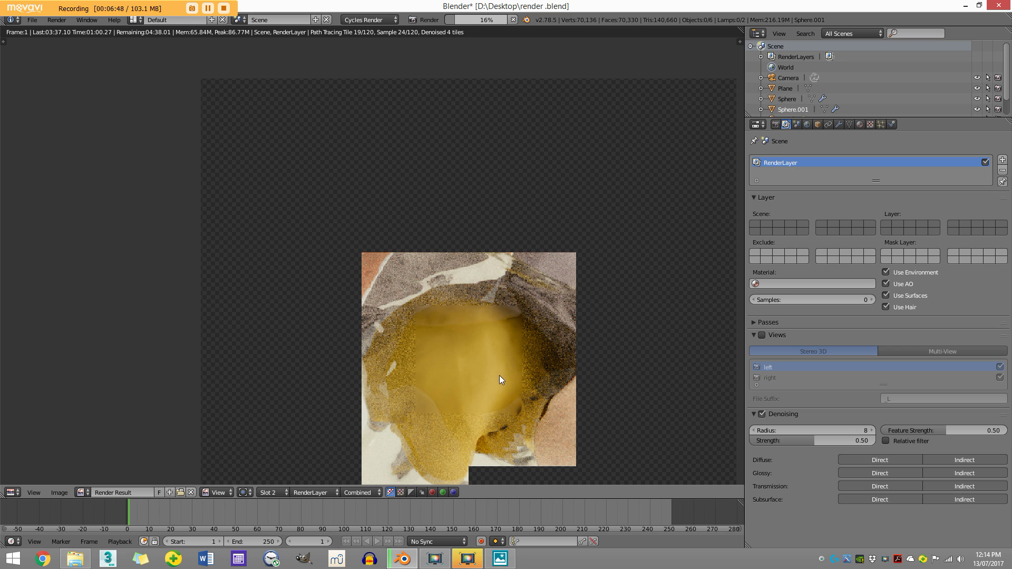
pyautogui.scroll(-1, 468, 388)
pyautogui.click(414, 332)
pyautogui.moveTo(414, 329); pyautogui.dragTo(409, 317)
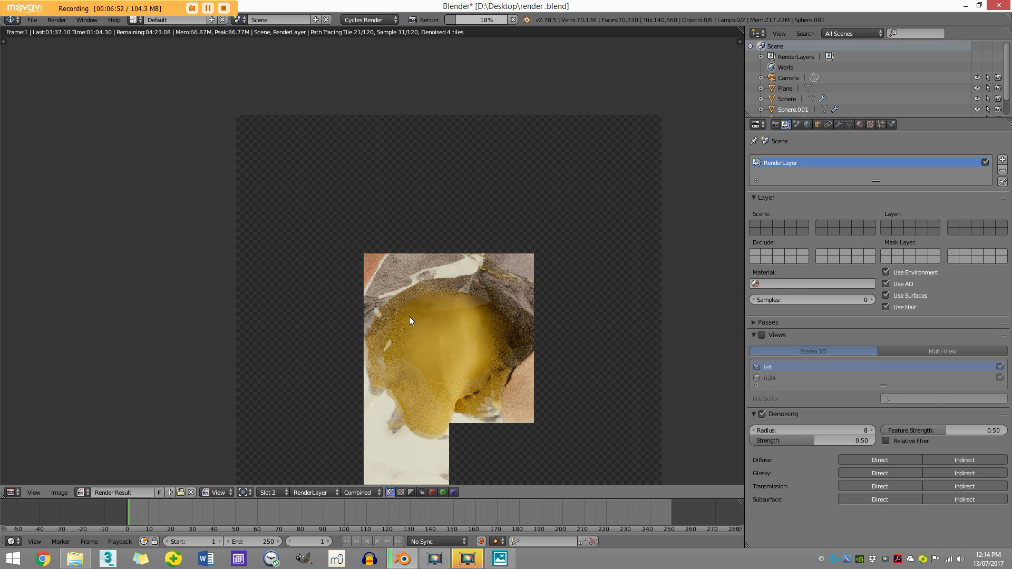
pyautogui.scroll(-2, 417, 376)
pyautogui.moveTo(416, 331); pyautogui.dragTo(413, 311)
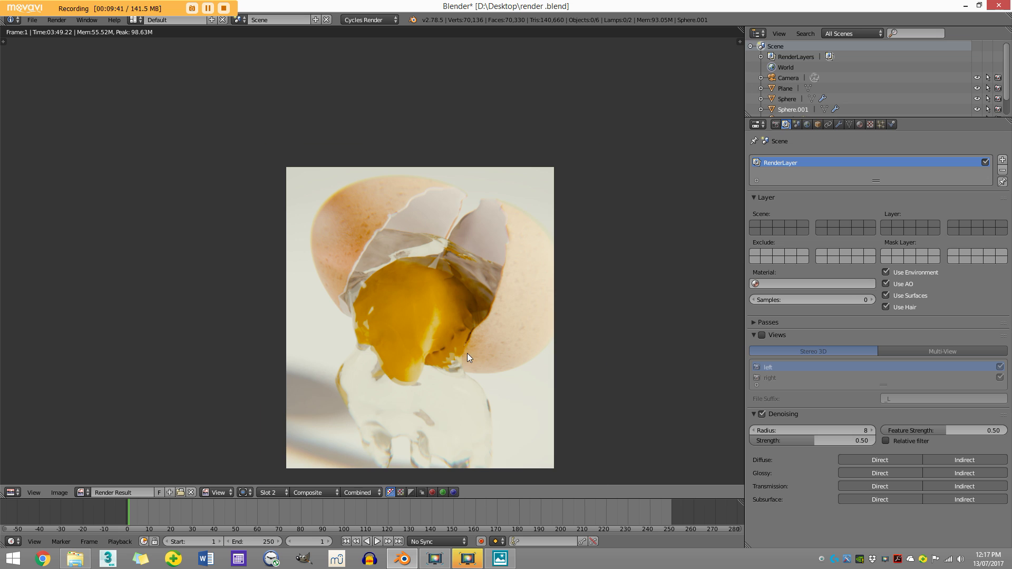
# Step: Compare the grainy Slot 1 render against the denoised result, ending on Slot 2
pyautogui.scroll(4, 467, 353)
pyautogui.scroll(-3, 465, 363)
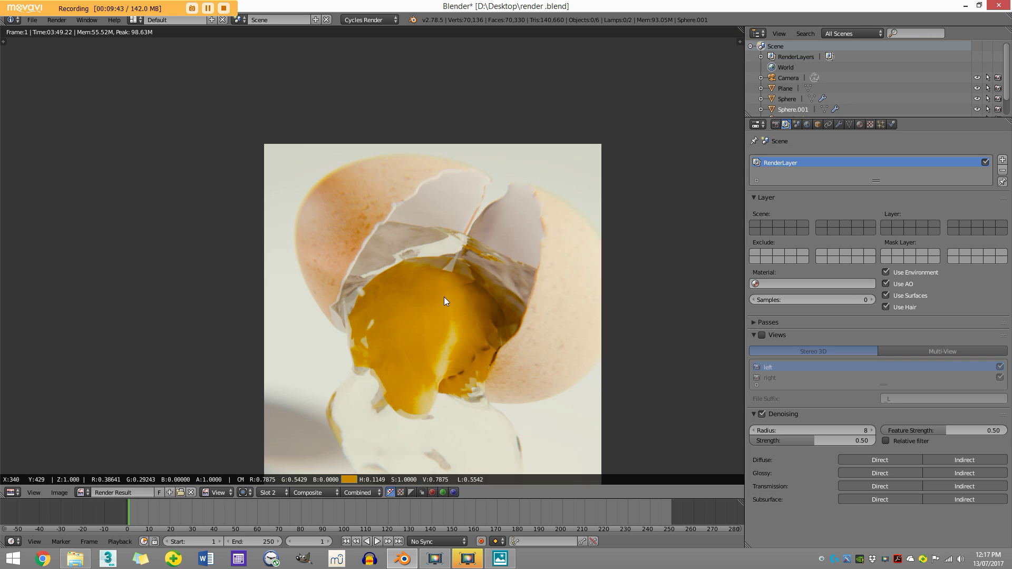
pyautogui.scroll(-1, 464, 379)
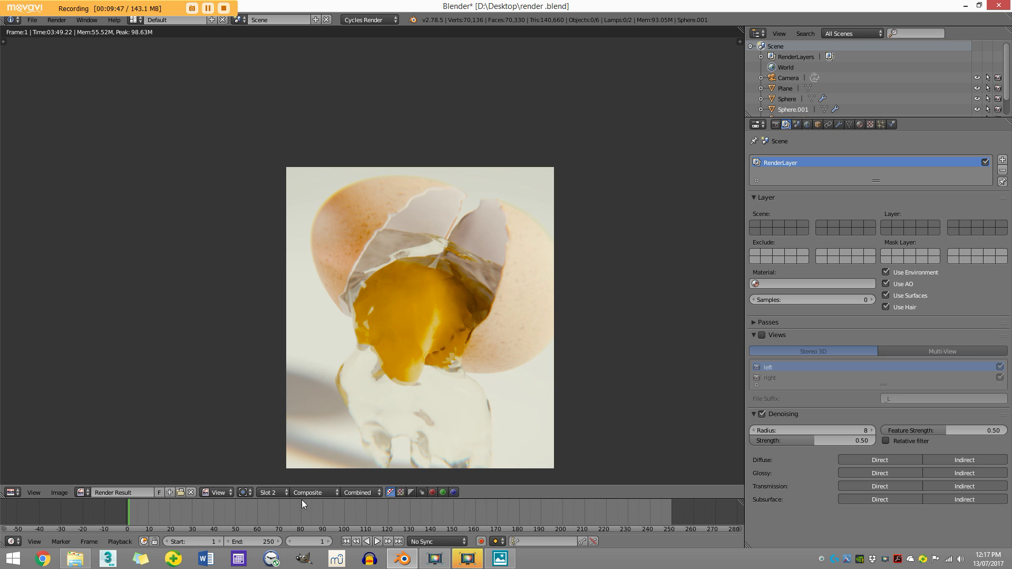
pyautogui.click(273, 493)
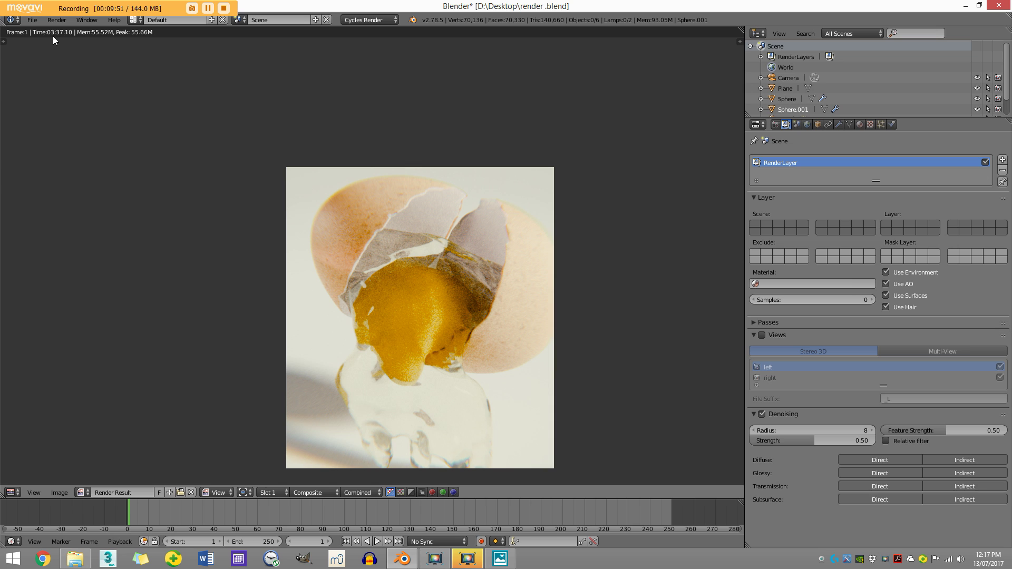
pyautogui.click(266, 493)
pyautogui.click(274, 470)
pyautogui.scroll(-1, 391, 353)
pyautogui.scroll(1, 443, 337)
# Step: Show the grainy Slot 1 render, then switch back to the denoised Slot 2
pyautogui.click(274, 491)
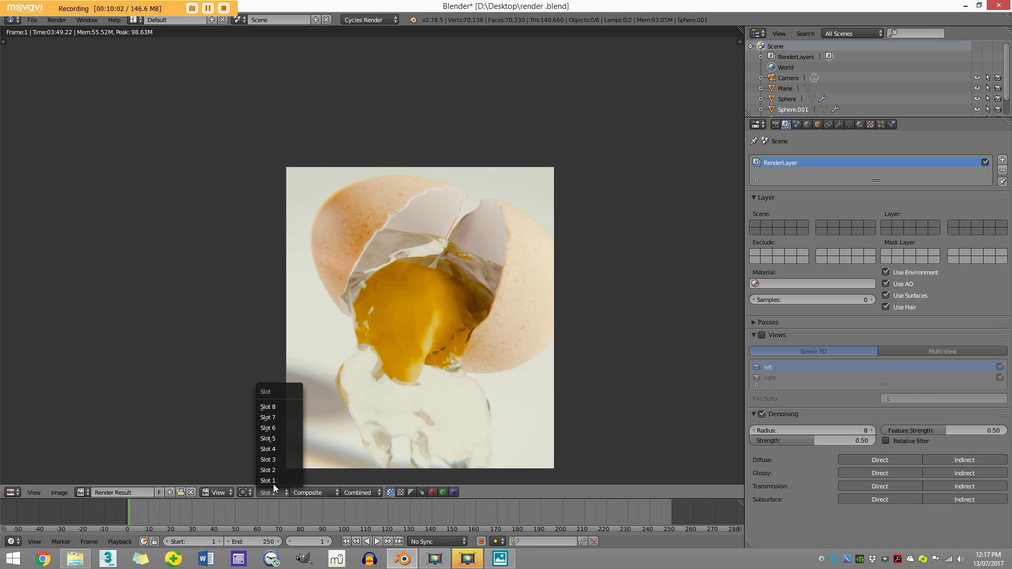
pyautogui.click(273, 480)
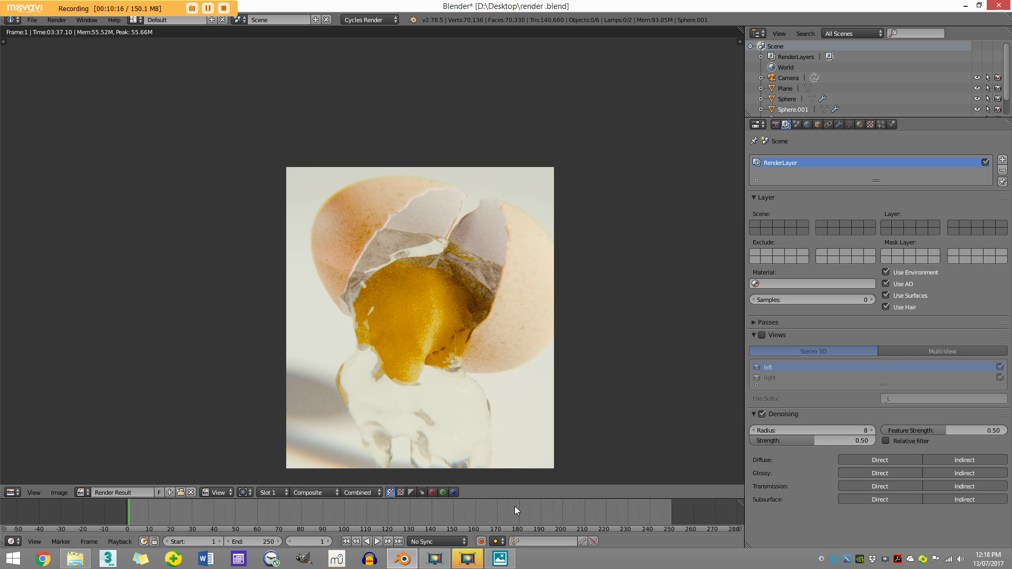
pyautogui.click(280, 492)
pyautogui.click(277, 471)
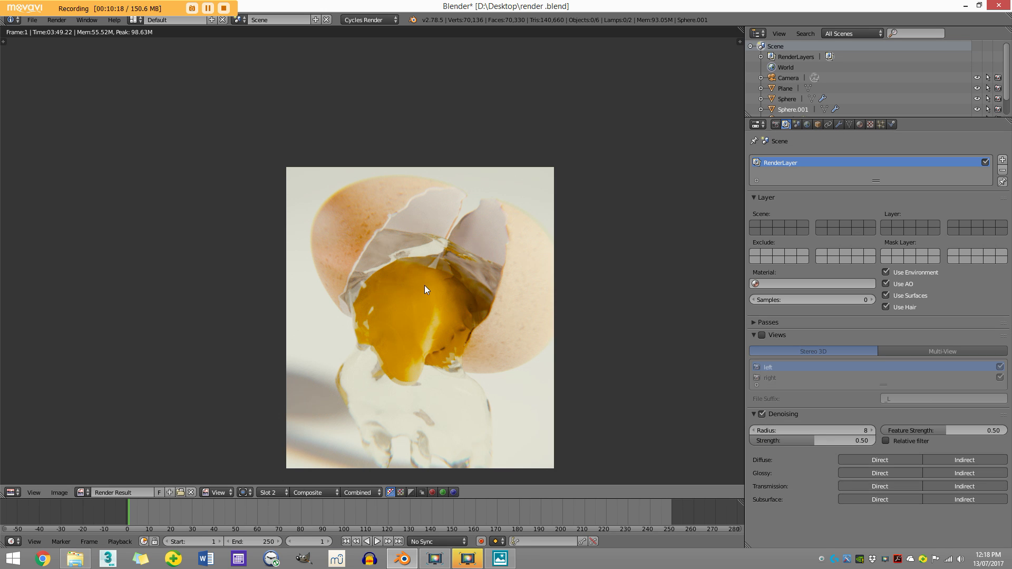
# Step: Zoom into the Slot 2 render to inspect its smooth pixels, then zoom back out
pyautogui.scroll(5, 465, 299)
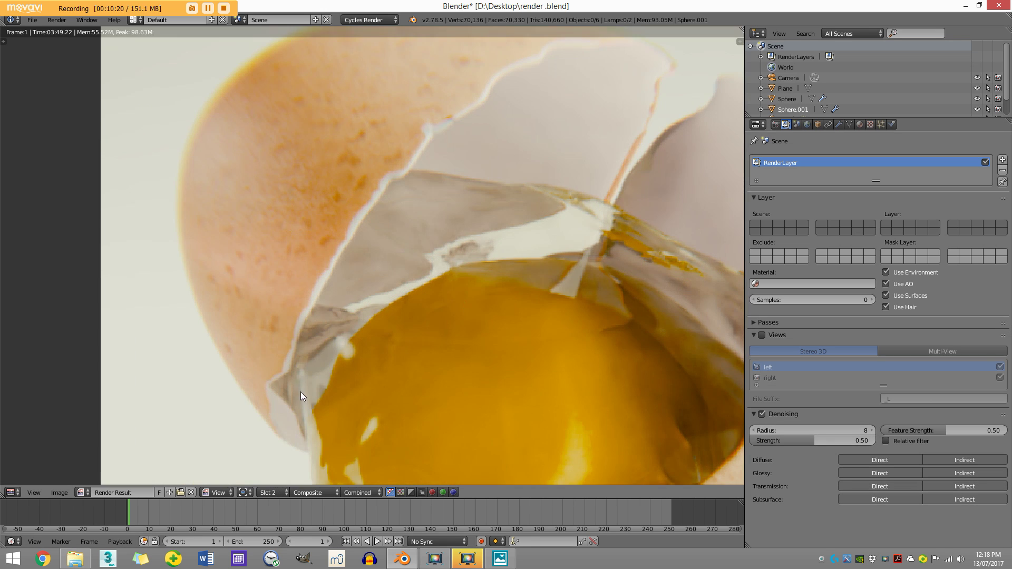
pyautogui.scroll(-5, 436, 260)
pyautogui.click(443, 330)
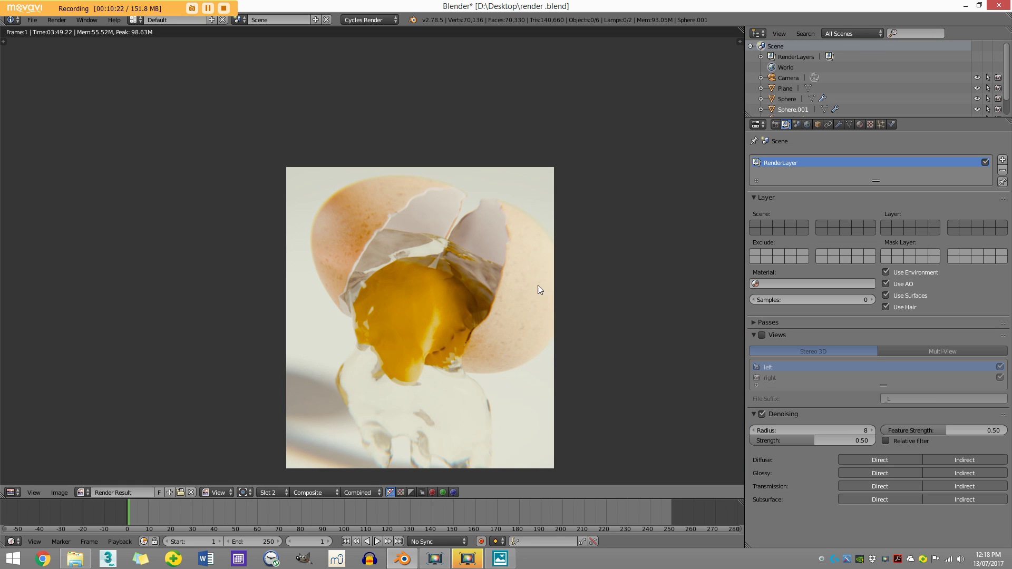
pyautogui.scroll(-2, 495, 331)
pyautogui.scroll(1, 439, 275)
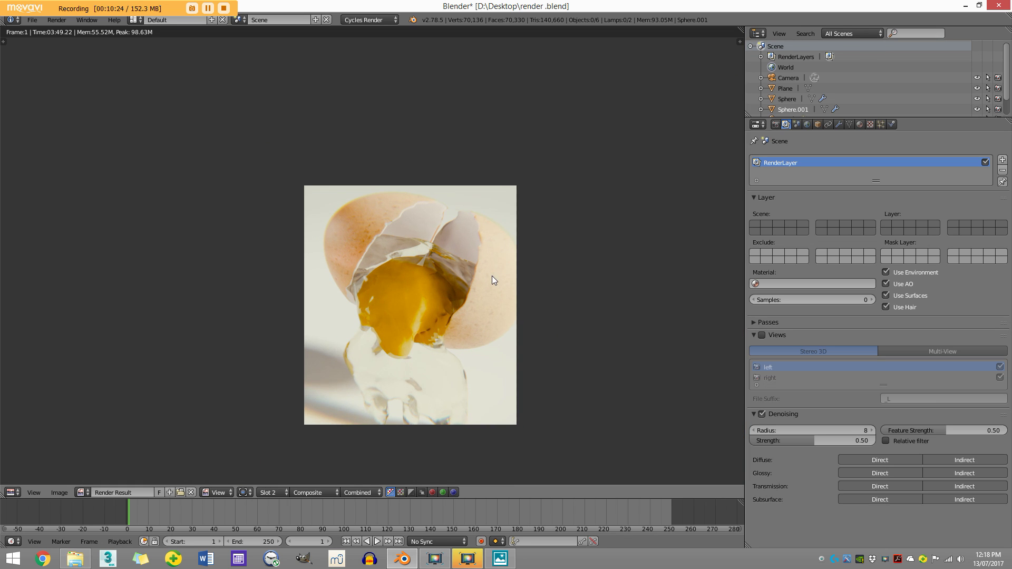
pyautogui.scroll(2, 438, 258)
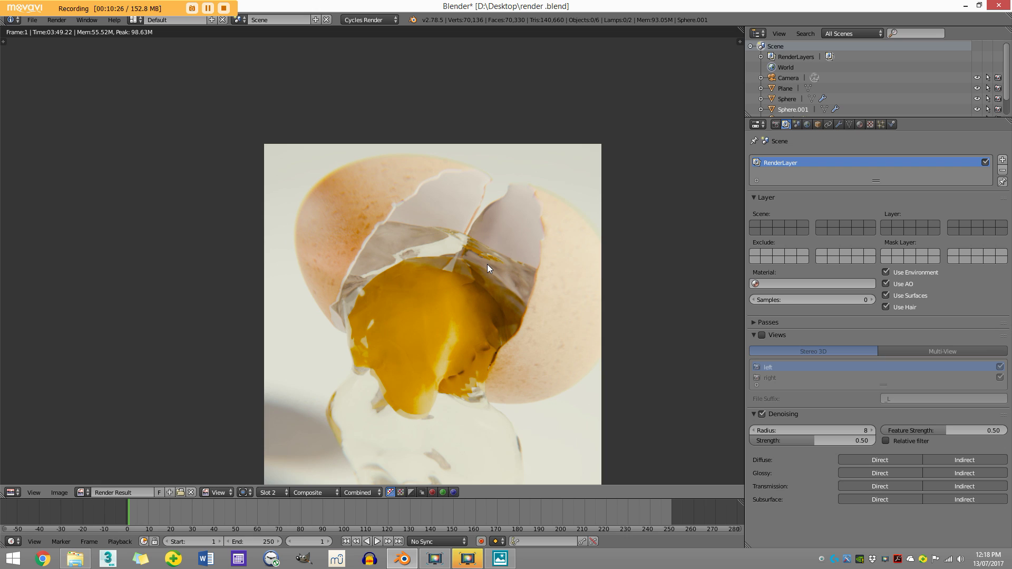